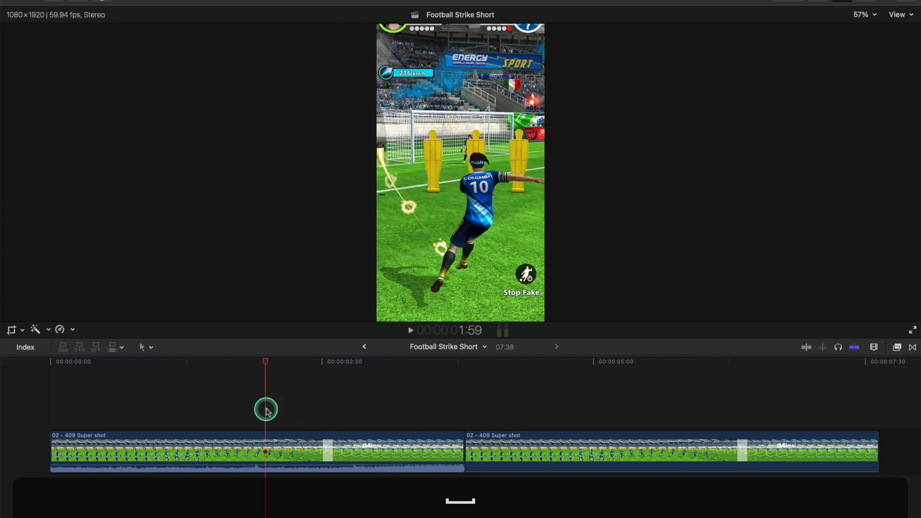
# Step: Play back the two copies of the super shot clip to compare the kick and the goal moment
pyautogui.press('space')
pyautogui.press('space')
pyautogui.click(393, 443)
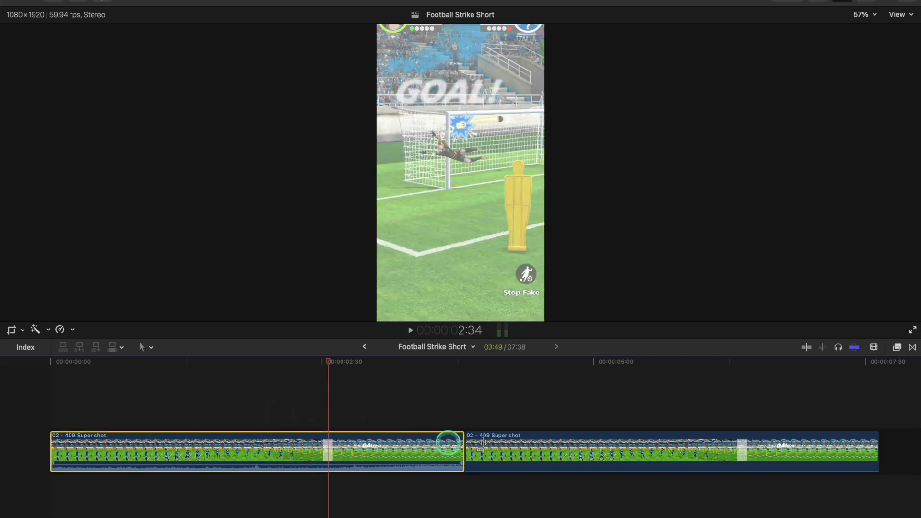
pyautogui.click(565, 452)
pyautogui.click(529, 388)
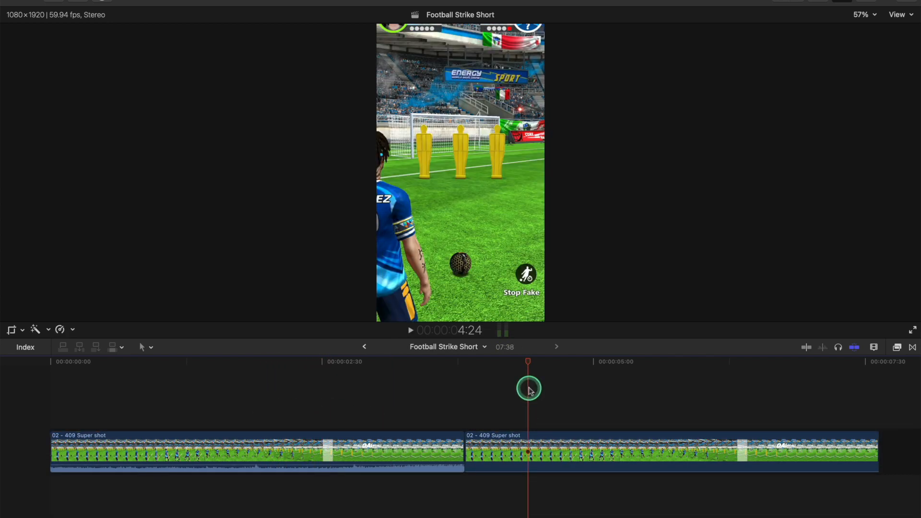
pyautogui.press('space')
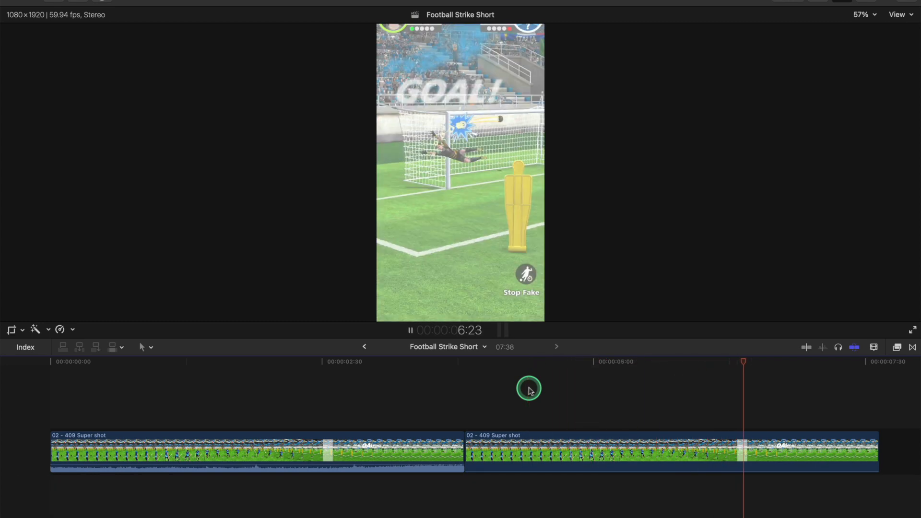
pyautogui.press('space')
pyautogui.hscroll(1, 529, 391)
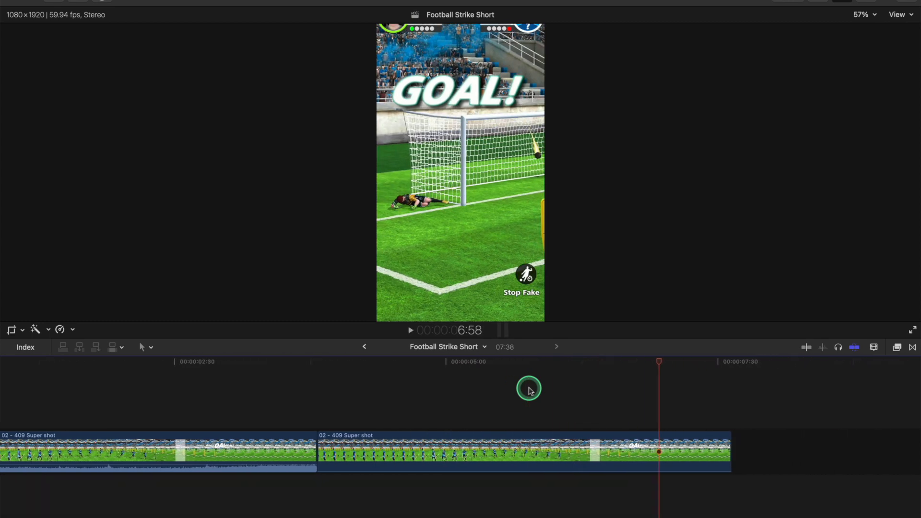
# Step: Split the speed of the second clip at 5:30, as the player strikes the ball
pyautogui.click(390, 402)
pyautogui.press('space')
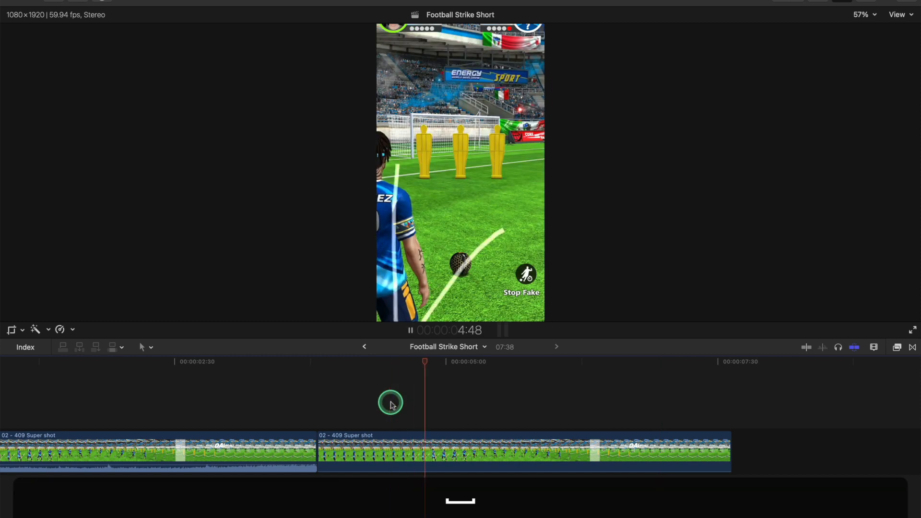
pyautogui.click(362, 401)
pyautogui.press('space')
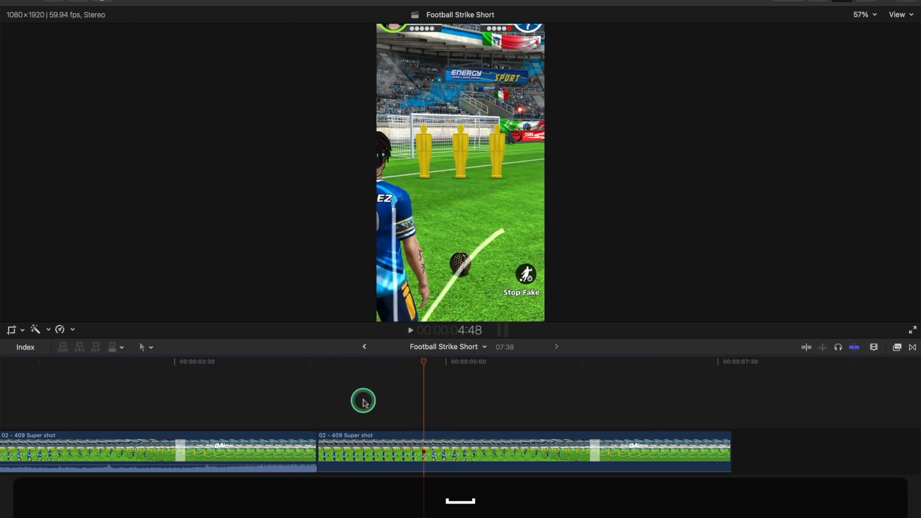
pyautogui.press('space')
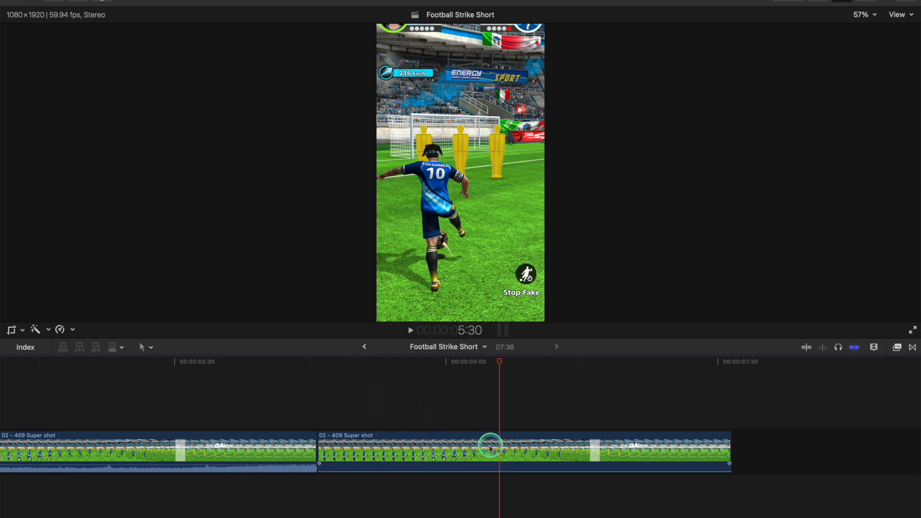
pyautogui.click(464, 456)
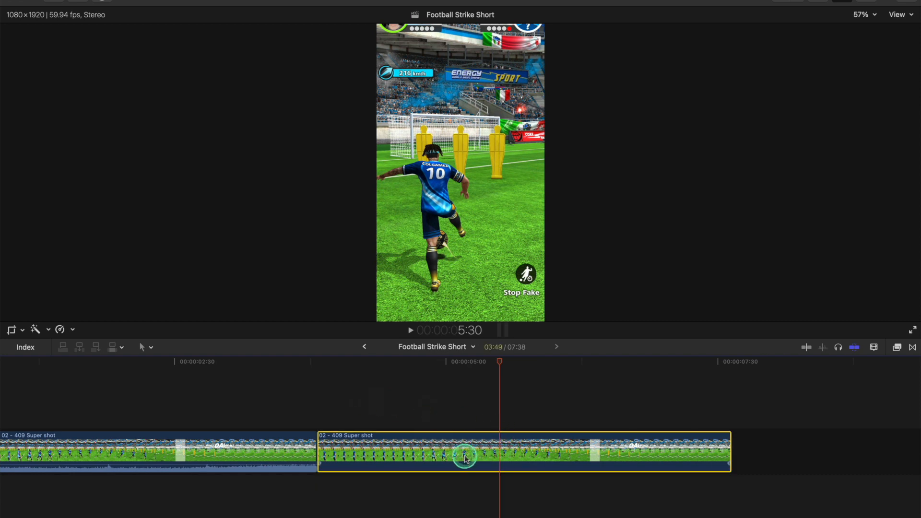
pyautogui.hotkey('shift', 'b')
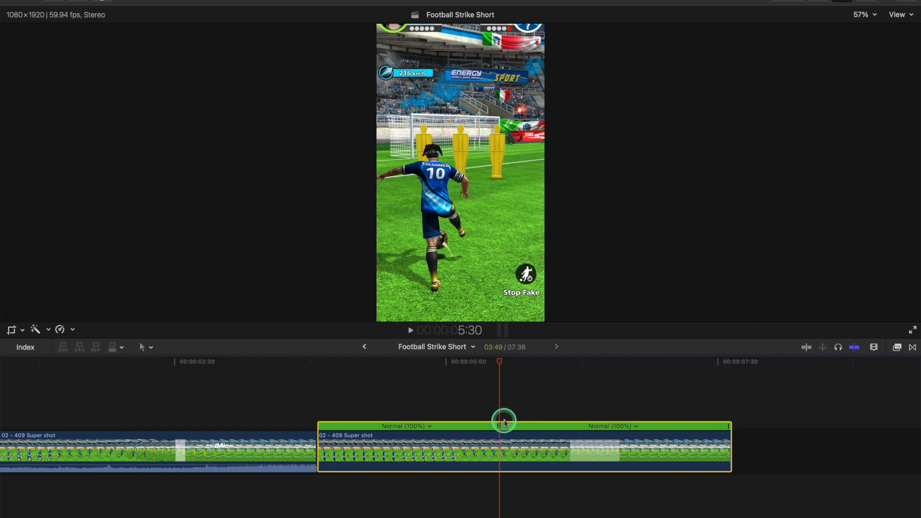
# Step: Split the second clip's speed again at 6:21, when the goal flash appears
pyautogui.press('space')
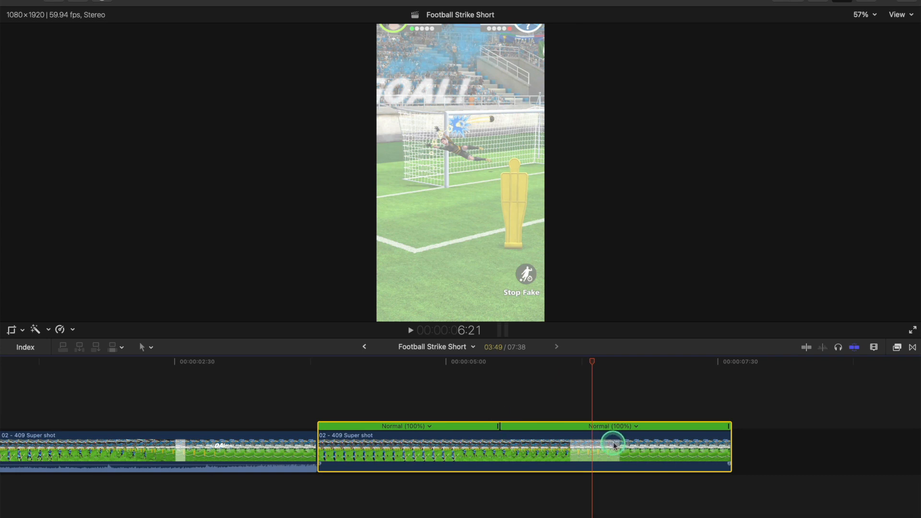
pyautogui.press('shift')
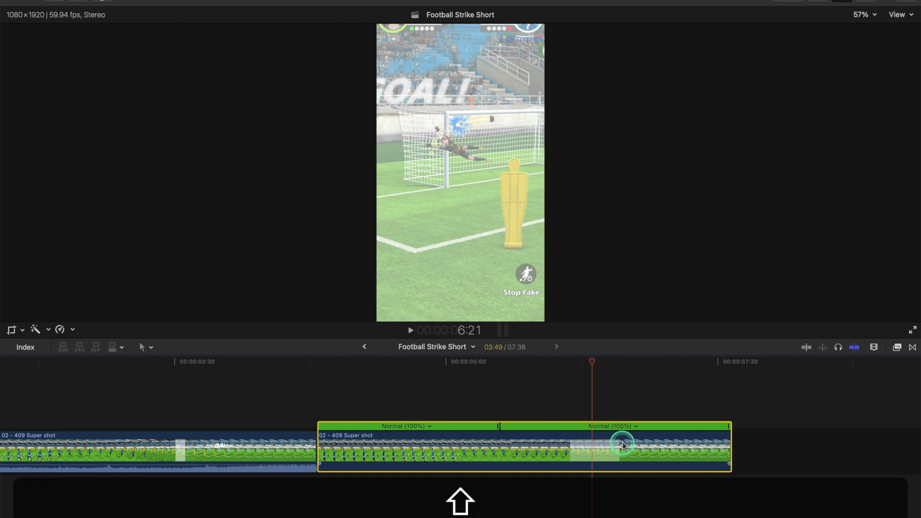
pyautogui.hotkey('shift', 'b')
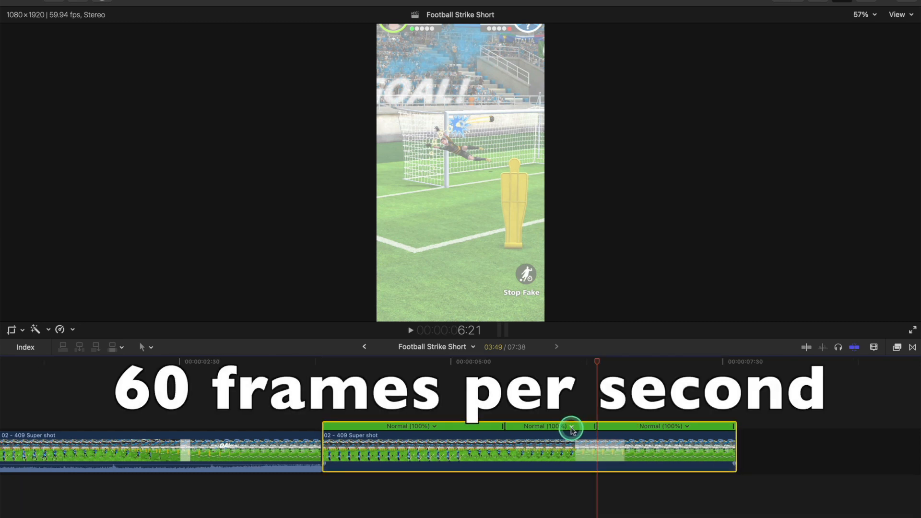
# Step: Slow the middle speed segment of the second clip to 25%
pyautogui.click(571, 427)
pyautogui.moveTo(586, 437)
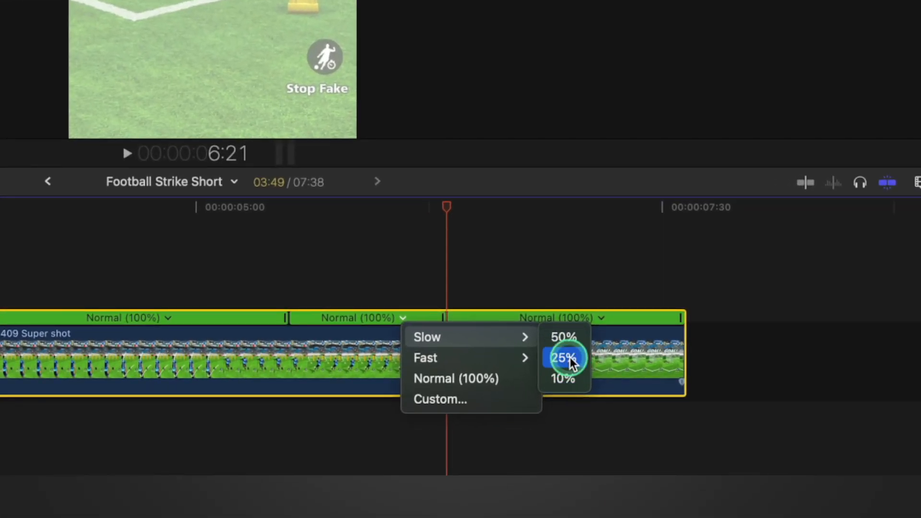
pyautogui.click(566, 358)
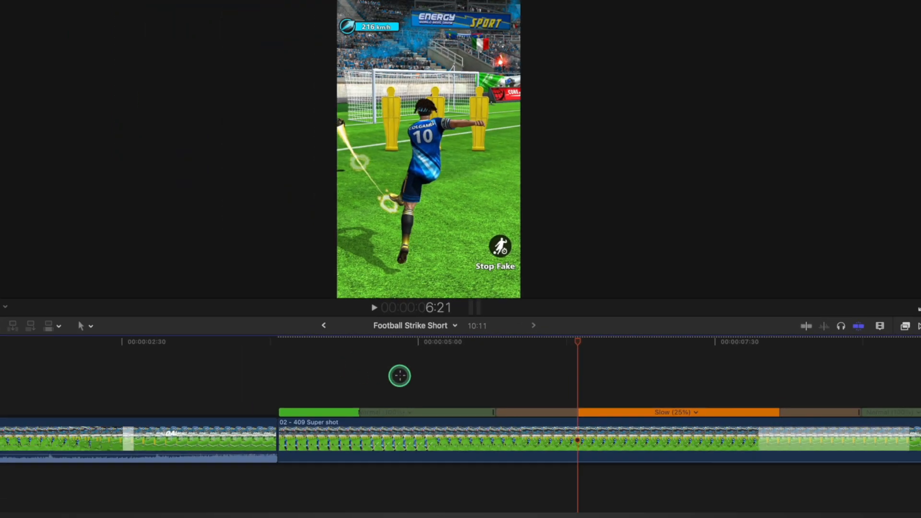
# Step: Play the second clip to review its 25% slow-motion segment and the speed transitions around it
pyautogui.click(400, 375)
pyautogui.hscroll(5, 400, 375)
pyautogui.press('space')
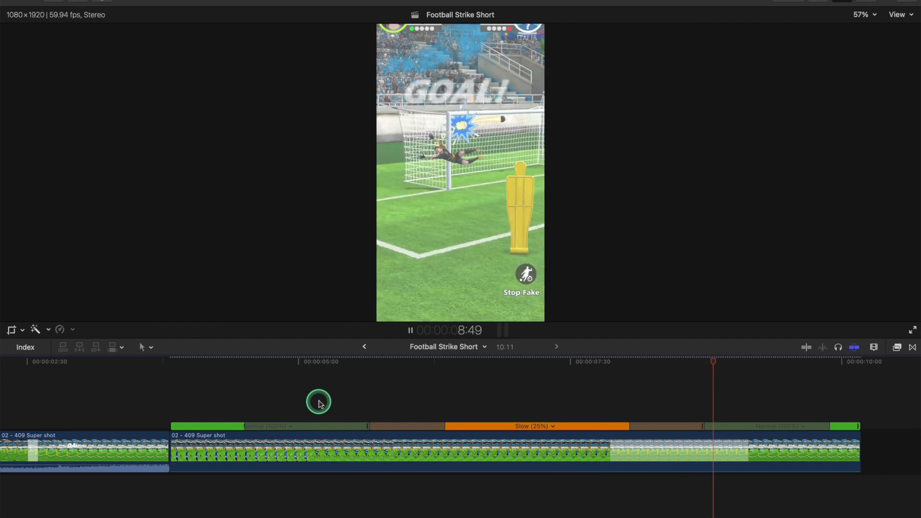
pyautogui.press('space')
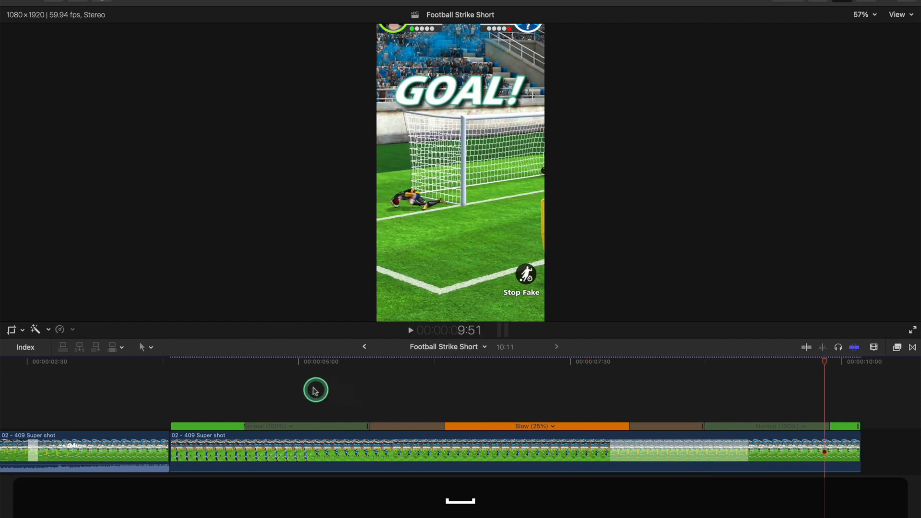
pyautogui.click(290, 383)
pyautogui.press('space')
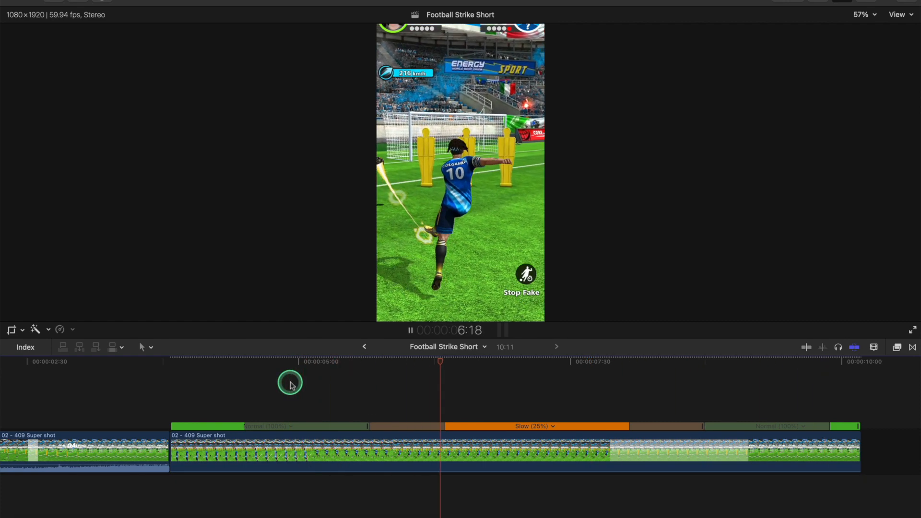
pyautogui.press('space')
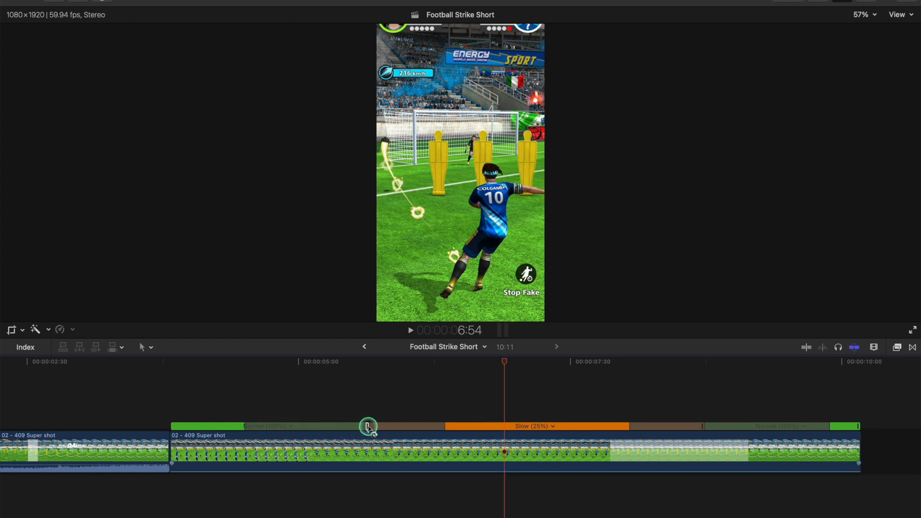
# Step: Try stretching the second clip's first speed segment into slow motion, shorten it to Fast (127%), and preview it
pyautogui.moveTo(368, 426); pyautogui.dragTo(456, 426)
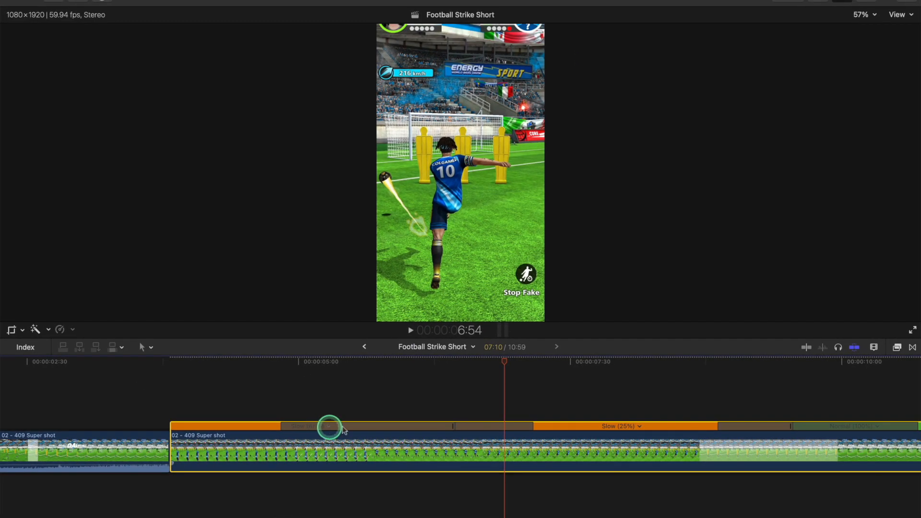
pyautogui.moveTo(454, 426); pyautogui.dragTo(329, 425)
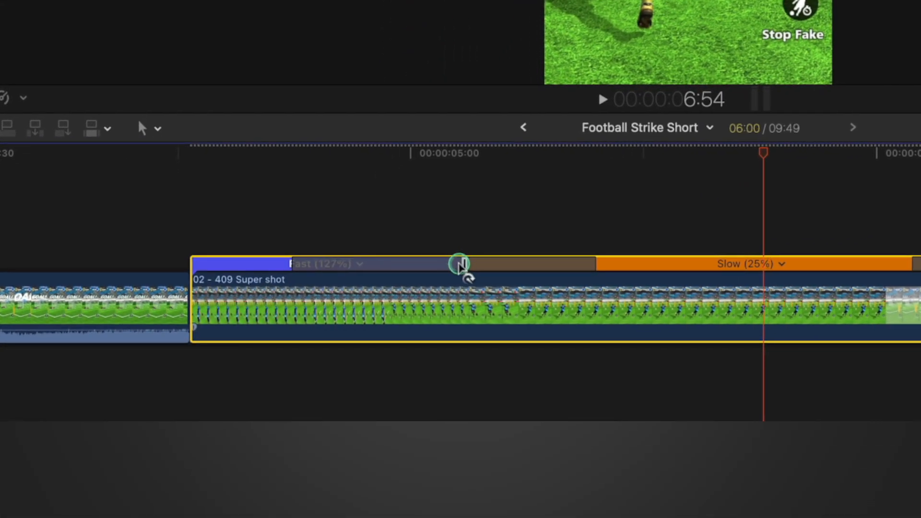
pyautogui.moveTo(461, 264); pyautogui.dragTo(461, 264)
pyautogui.click(275, 214)
pyautogui.press('space')
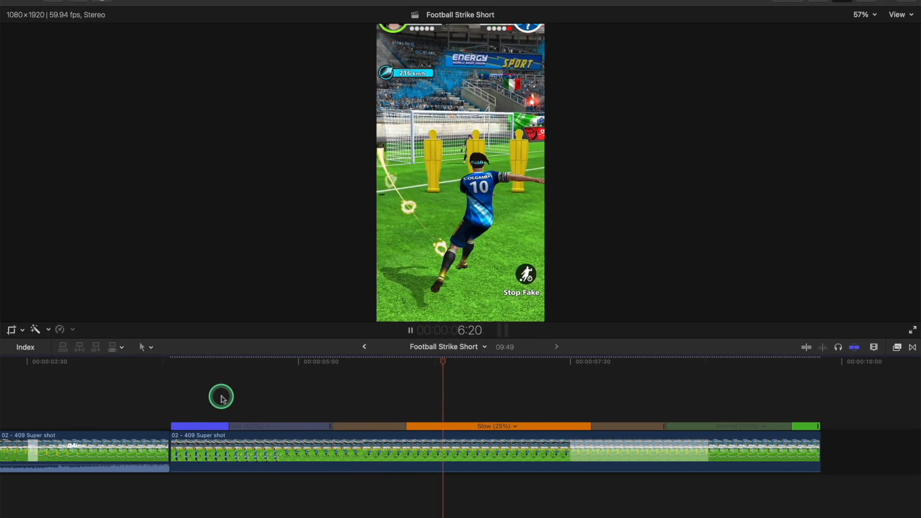
pyautogui.press('space')
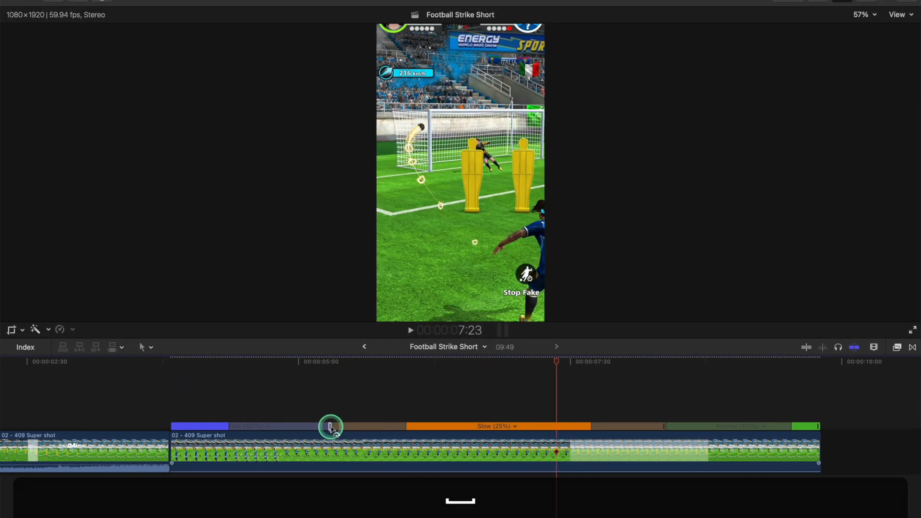
# Step: Return the second clip's first speed segment to Normal (100%) and preview the kick
pyautogui.moveTo(331, 427); pyautogui.dragTo(359, 426)
pyautogui.press('space')
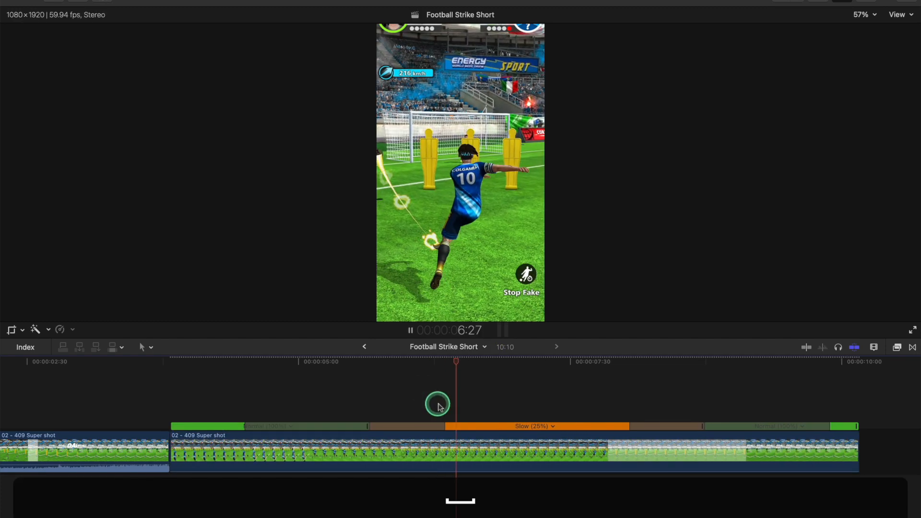
pyautogui.press('space')
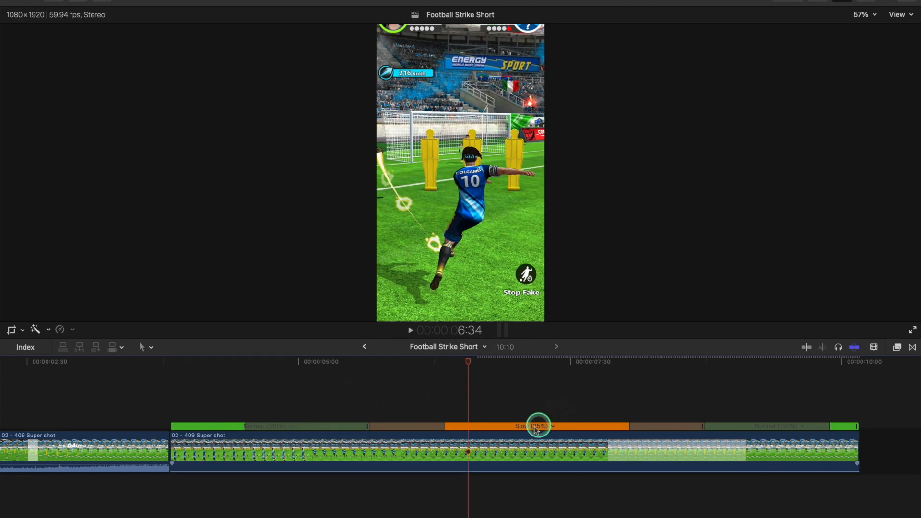
# Step: Shorten the slow side of the speed transition leading into the 25% segment and preview the abrupt change
pyautogui.moveTo(444, 425); pyautogui.dragTo(366, 433)
pyautogui.click(319, 399)
pyautogui.press('space')
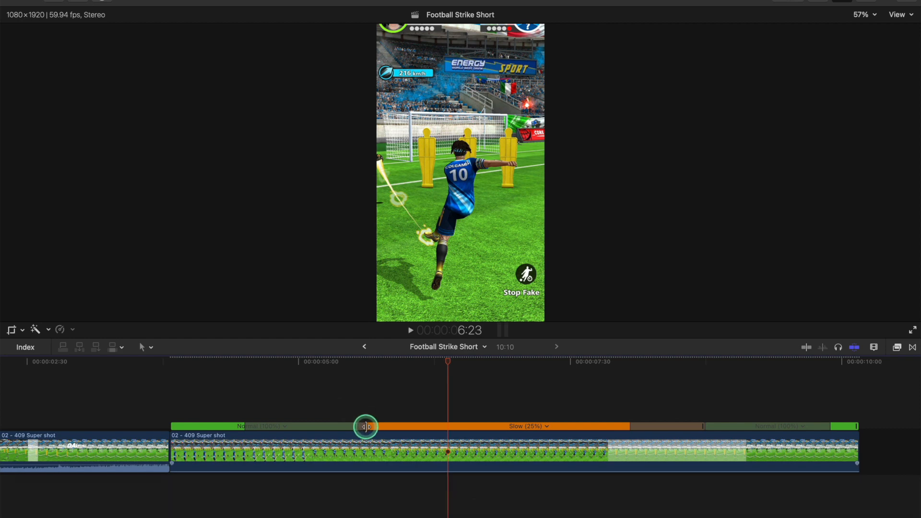
# Step: Lengthen the slow side of the transition into the 25% segment for a more gradual ramp, and preview it
pyautogui.moveTo(366, 425); pyautogui.dragTo(485, 427)
pyautogui.click(342, 399)
pyautogui.press('space')
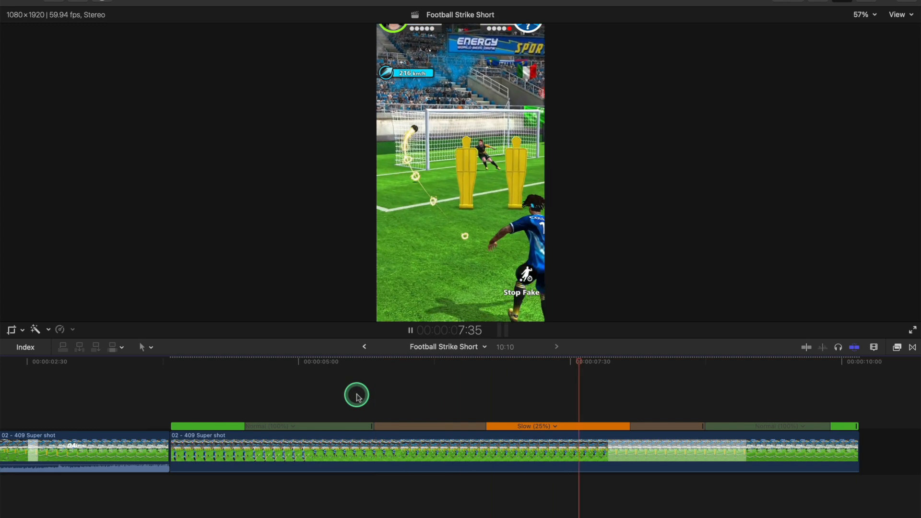
pyautogui.press('space')
# Step: Trim the start of the second clip to 5:31, just before the player strikes the ball
pyautogui.hscroll(5, 480, 413)
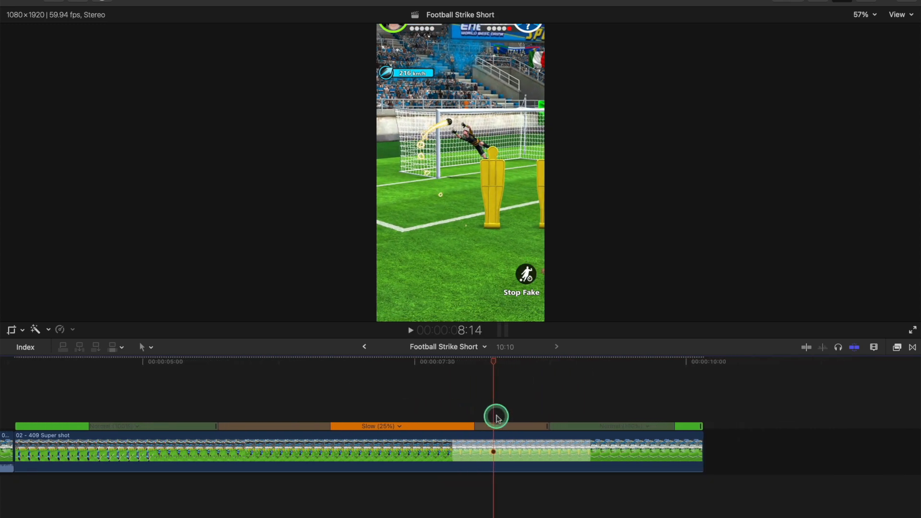
pyautogui.hscroll(-4, 185, 430)
pyautogui.press('space')
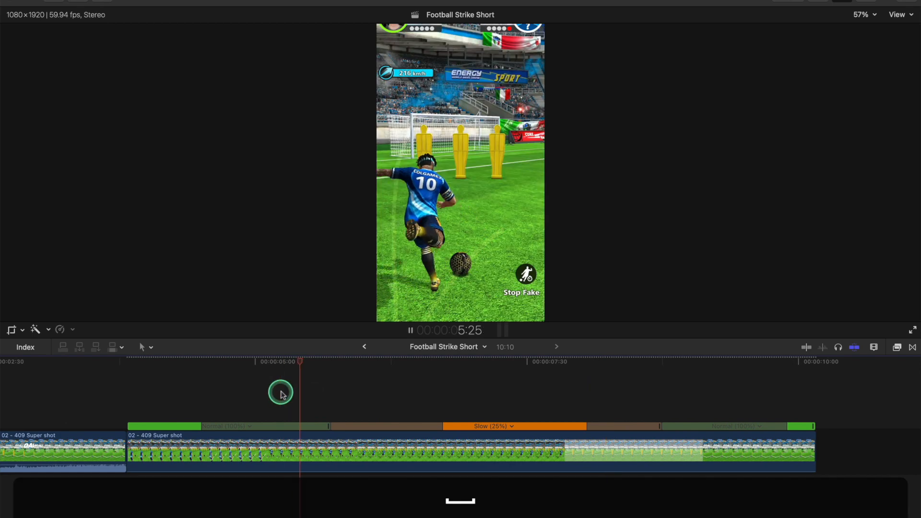
pyautogui.press('space')
pyautogui.click(312, 363)
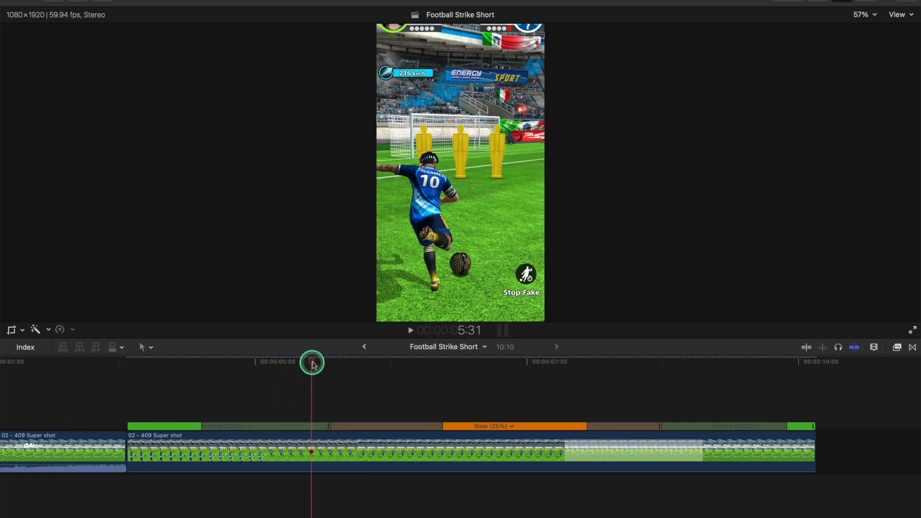
pyautogui.click(359, 450)
pyautogui.hotkey('alt', '[')
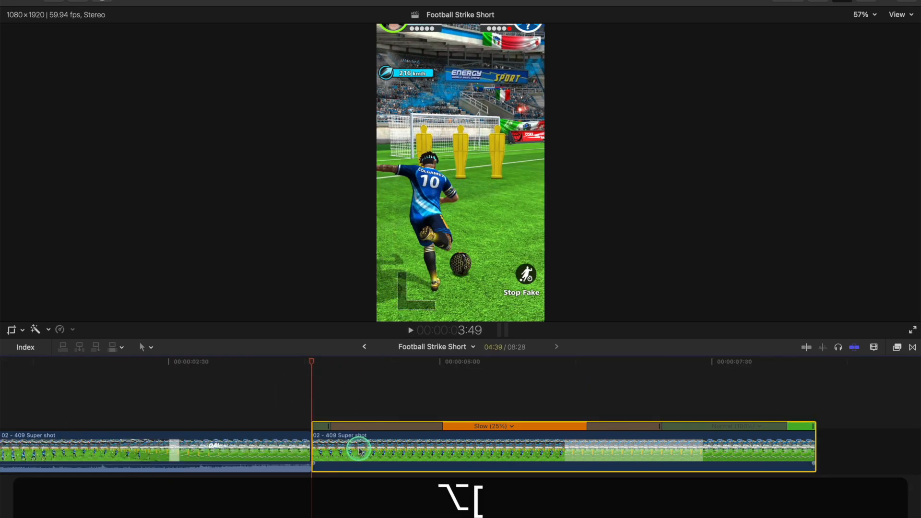
# Step: Trim the end of the second clip to 7:39, after the goal, and play the shortened replay
pyautogui.press('space')
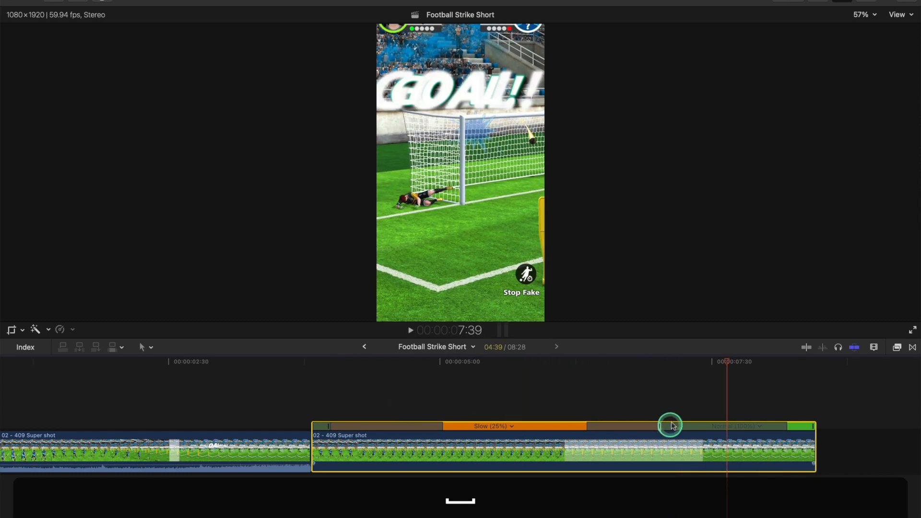
pyautogui.hotkey('alt', ']')
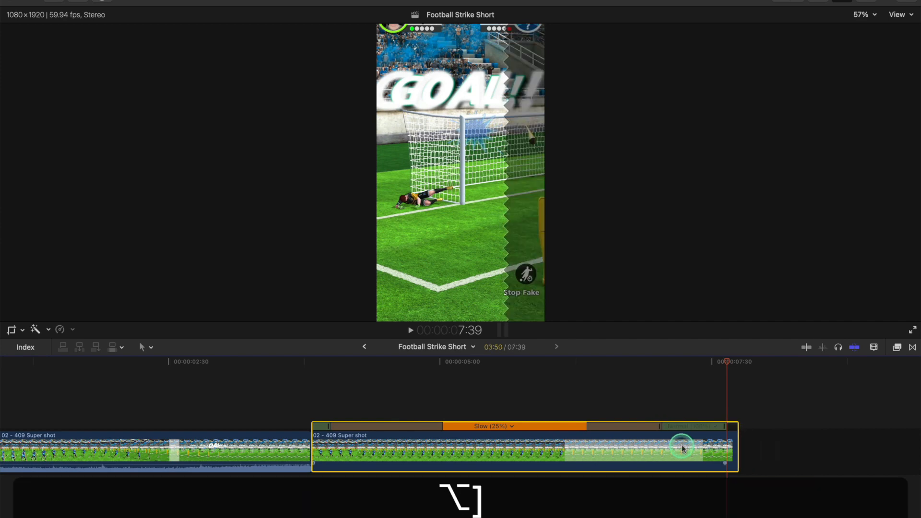
pyautogui.click(530, 402)
pyautogui.press('space')
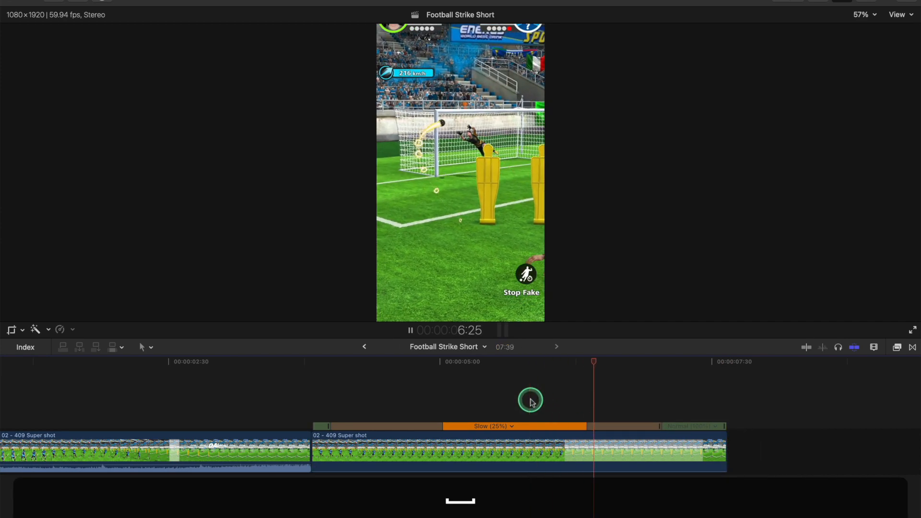
pyautogui.press('space')
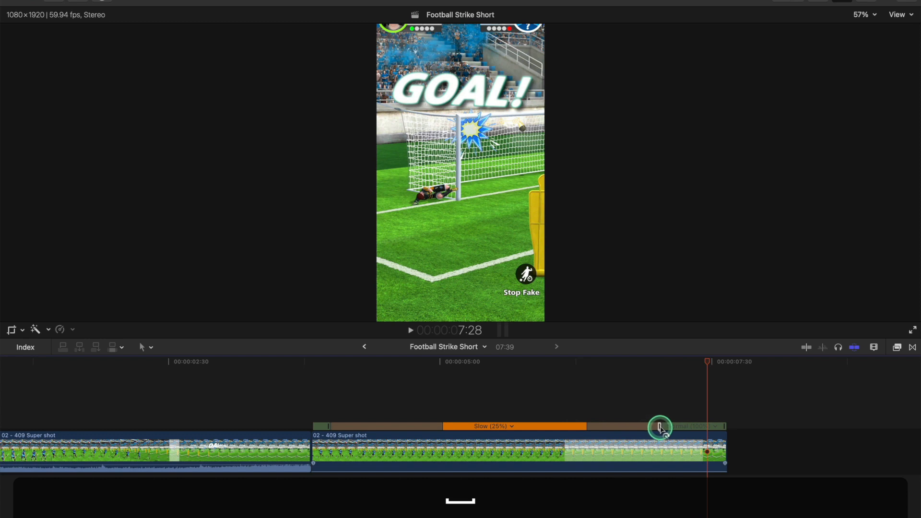
# Step: Stretch the slow segment of the second clip to 23% speed and preview the ending
pyautogui.moveTo(659, 427); pyautogui.dragTo(687, 427)
pyautogui.click(580, 382)
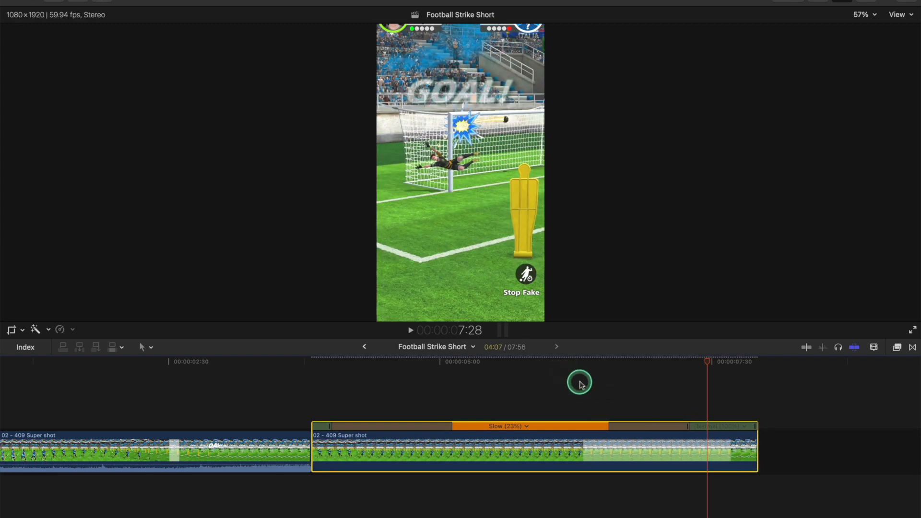
pyautogui.press('space')
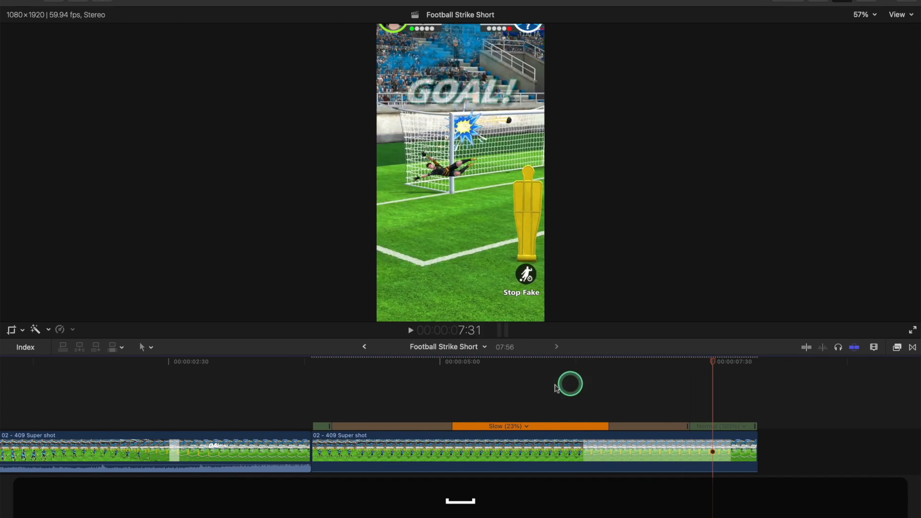
# Step: Play the slow-motion replay from about the five-second mark, and replay it from the start of the second clip
pyautogui.click(455, 387)
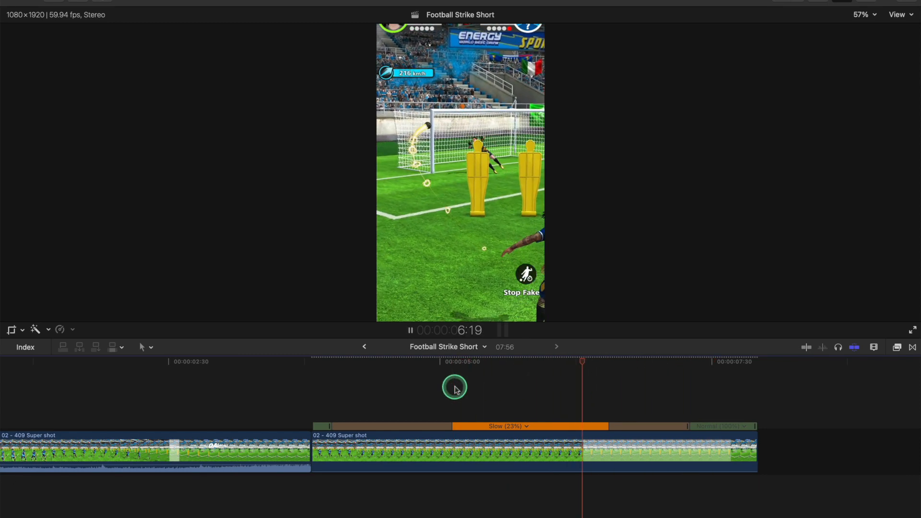
pyautogui.press('space')
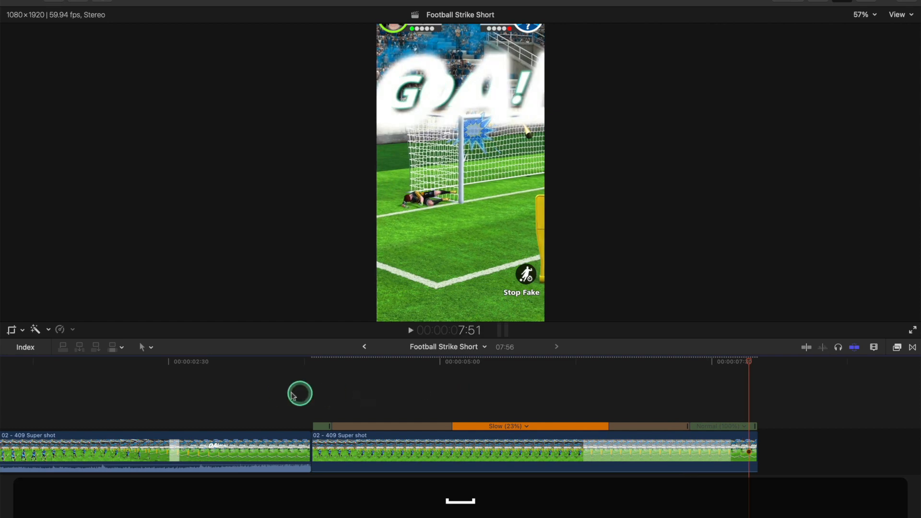
pyautogui.click(310, 394)
pyautogui.press('space')
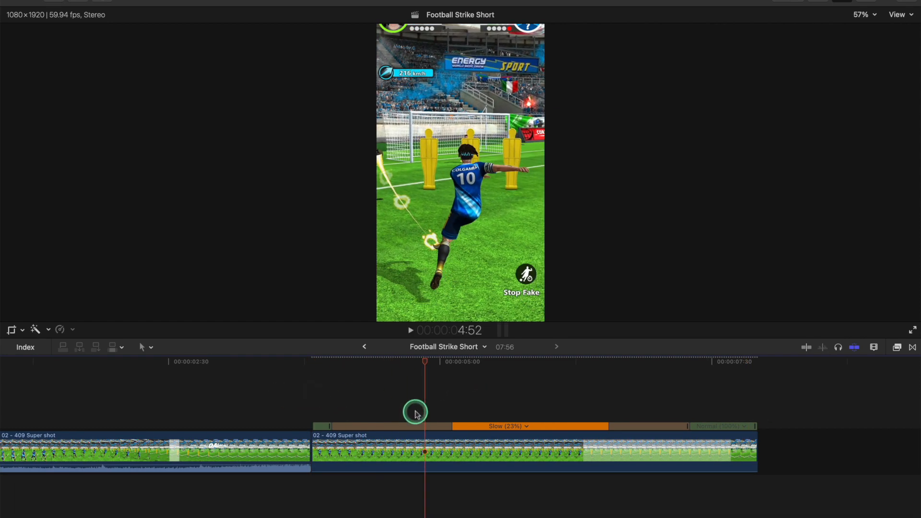
# Step: Hide the retime editor on the second clip and play the replay from the clip's start
pyautogui.click(465, 434)
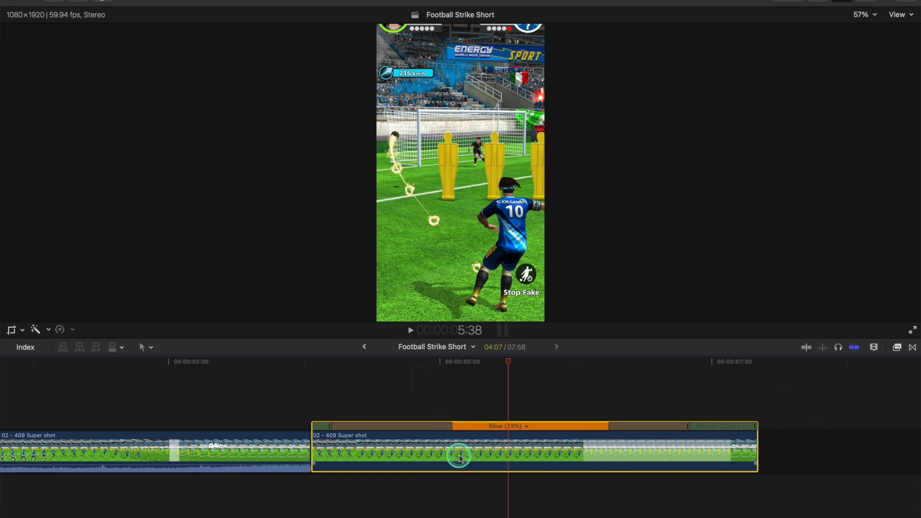
pyautogui.press('super+r')
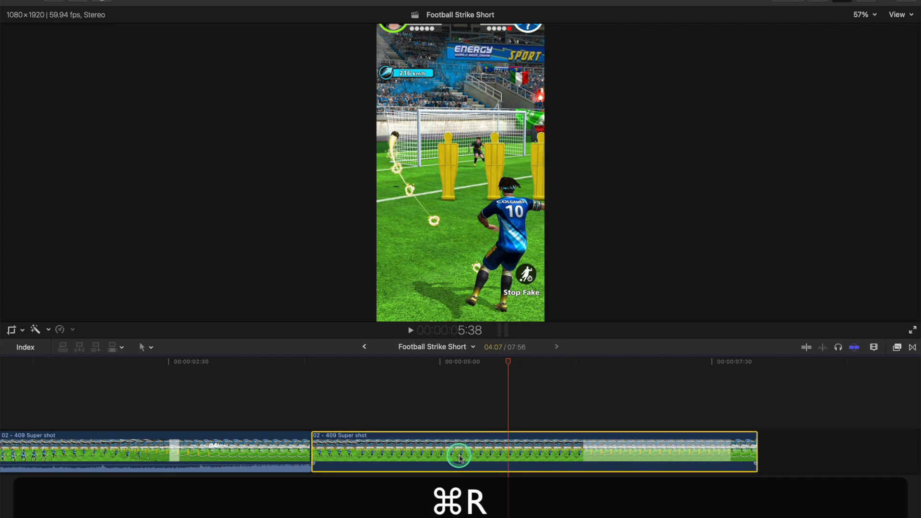
pyautogui.click(312, 398)
pyautogui.press('space')
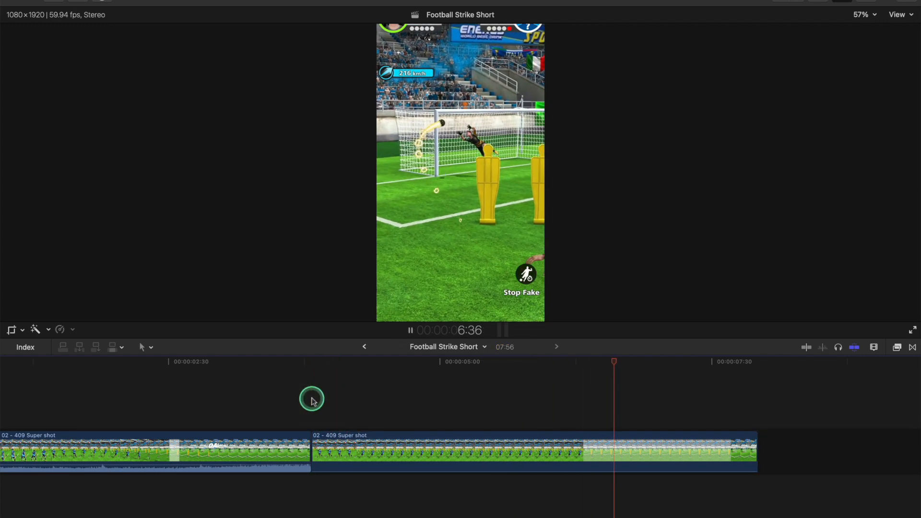
pyautogui.press('space')
# Step: Show and hide the second clip's retime editor once more, and play the remaining part of the replay
pyautogui.click(416, 446)
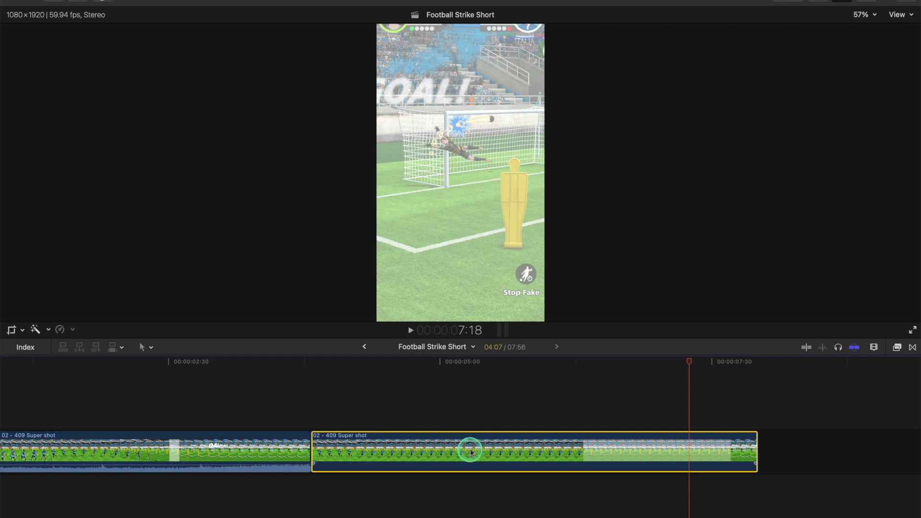
pyautogui.press('super+r')
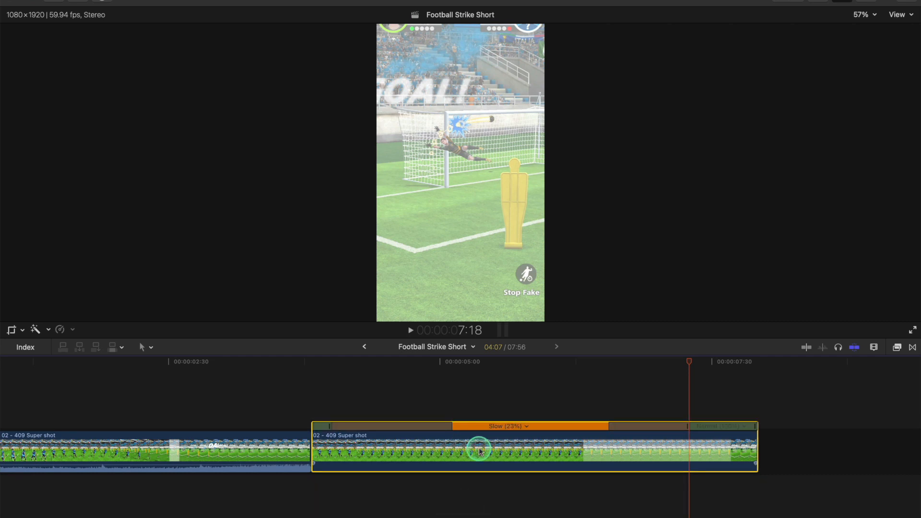
pyautogui.press('super+r')
pyautogui.press('space')
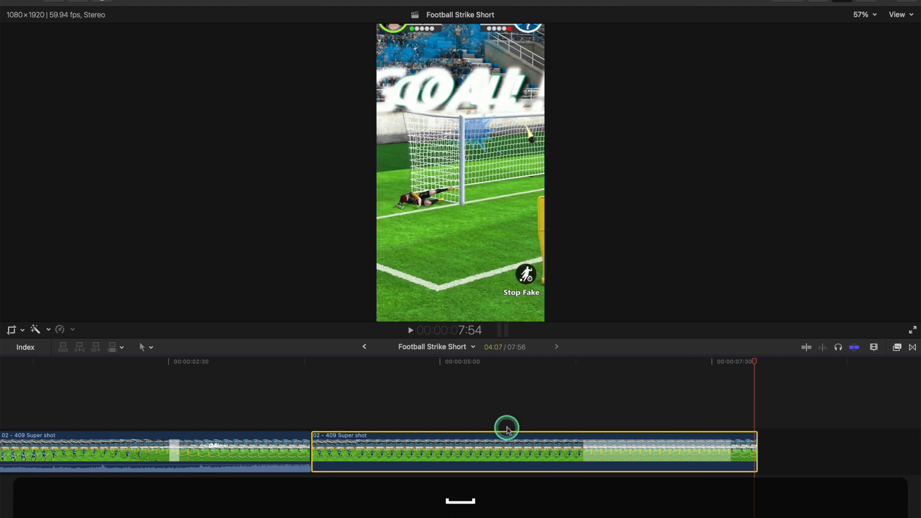